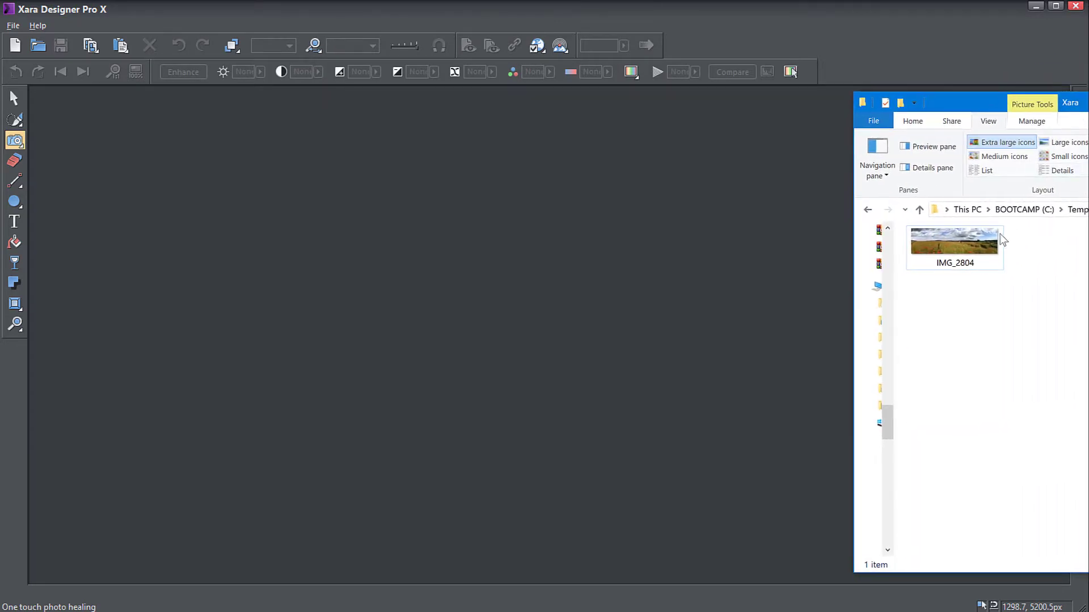
Create a new document and set its A4 page to landscape orientation.
click(953, 252)
click(15, 45)
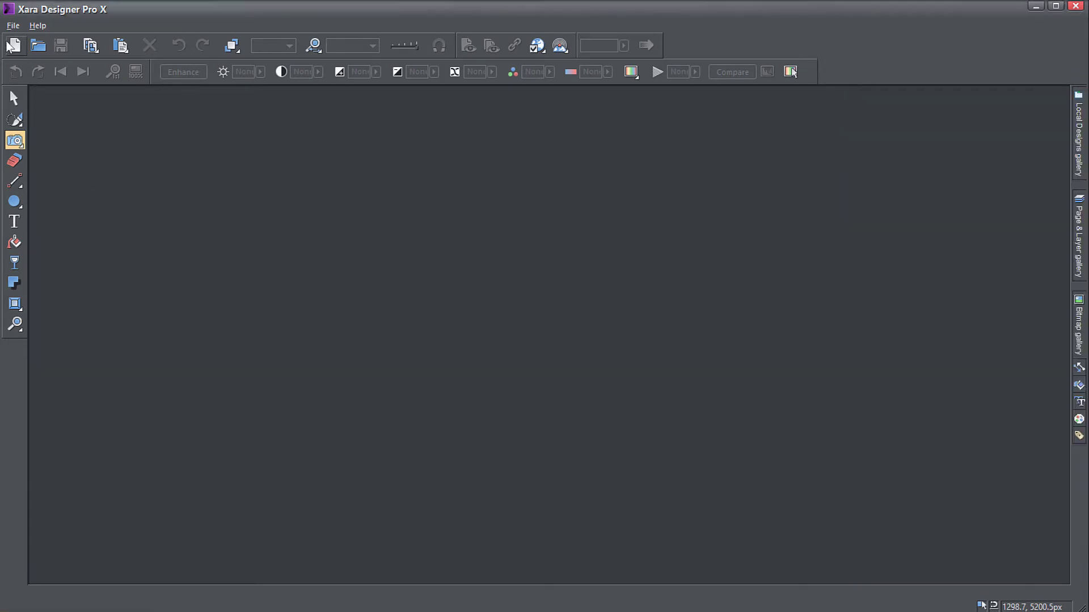
right_click(436, 268)
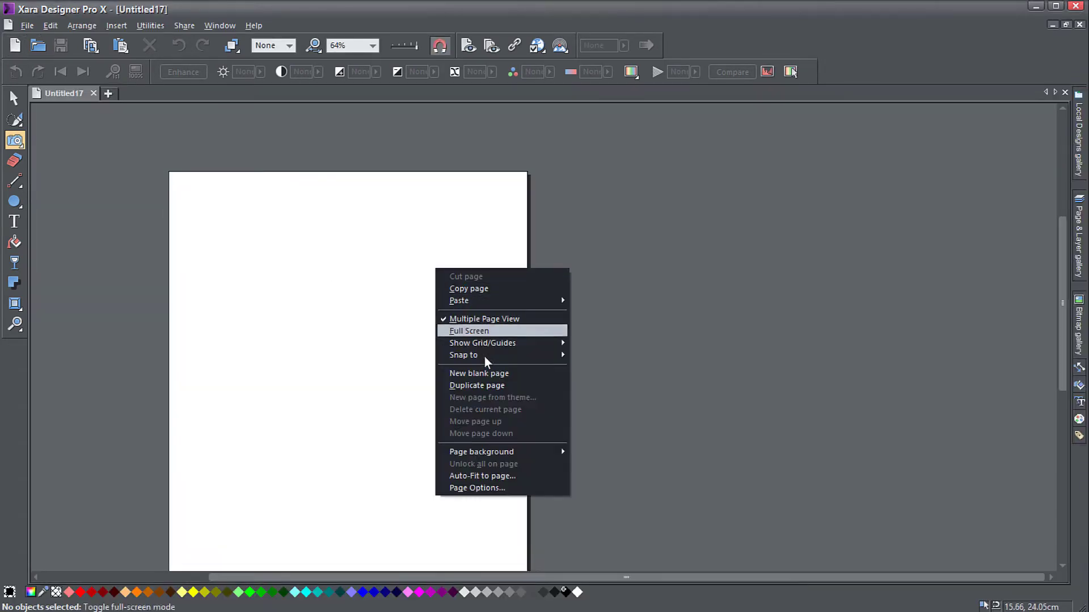
click(493, 486)
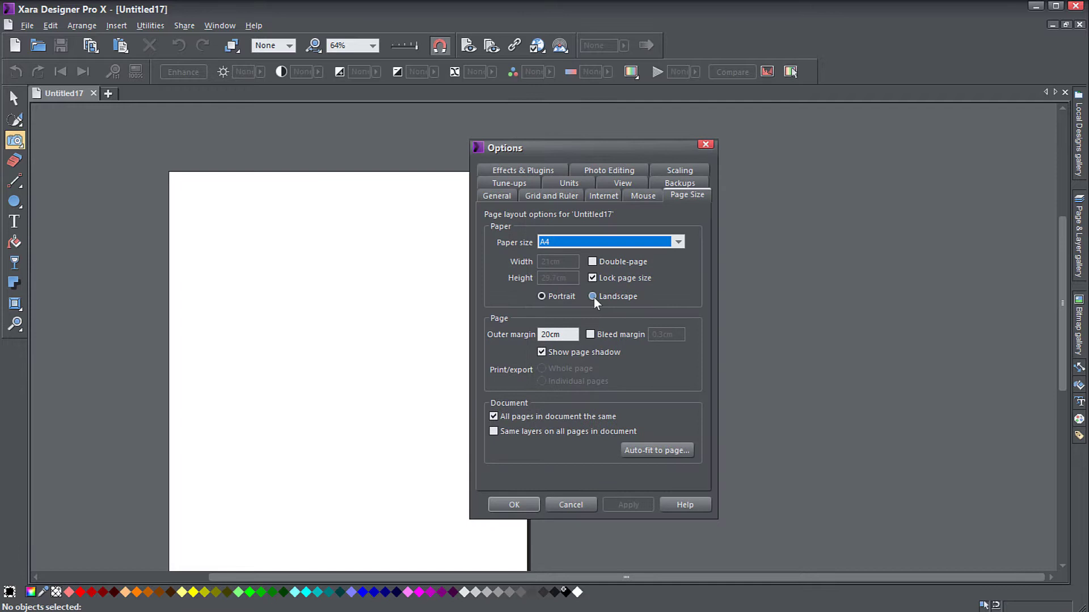
click(594, 297)
click(624, 502)
click(519, 505)
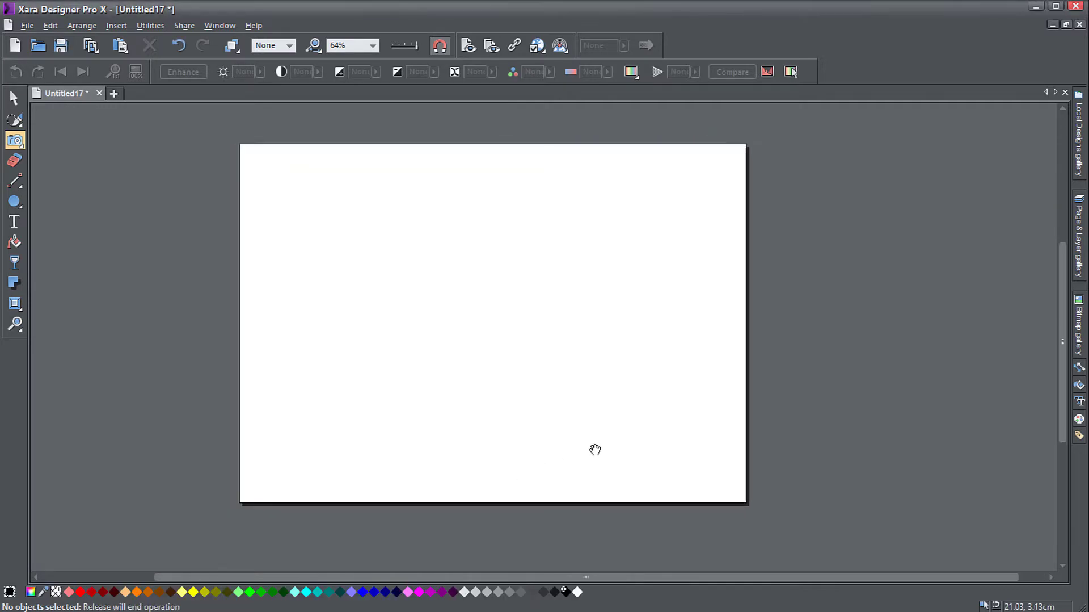
drag(595, 449, 598, 447)
Import the IMG_2804 photo from the file folder onto the page at its original resolution.
key(alt+Tab)
click(953, 239)
drag(953, 239, 513, 265)
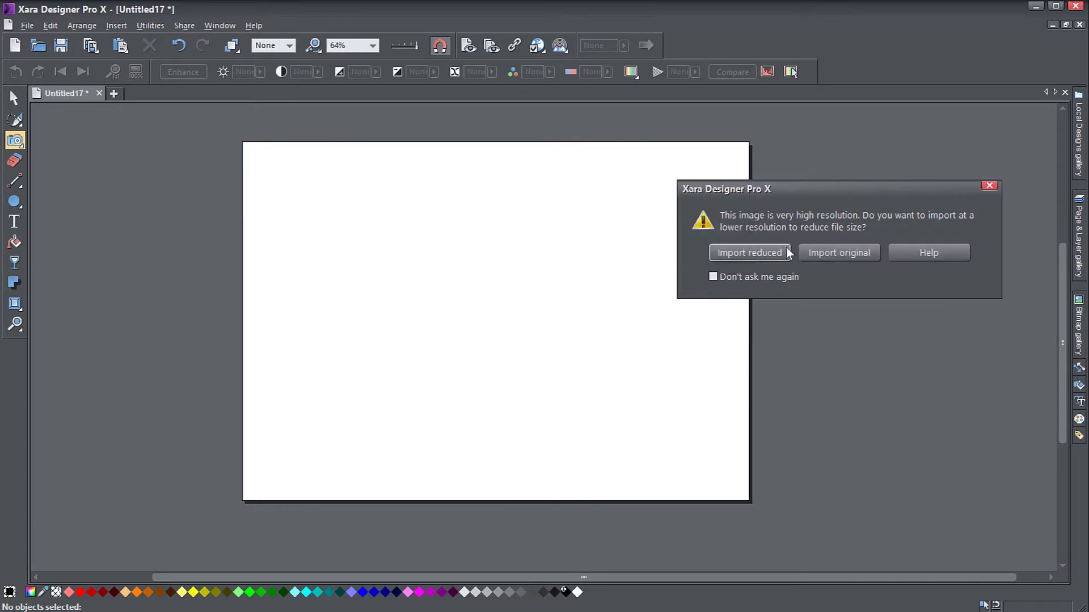
click(829, 251)
drag(488, 280, 480, 308)
Examine the poppy field panorama from edge to edge for objects that spoil the scene.
scroll(480, 306, up, 2)
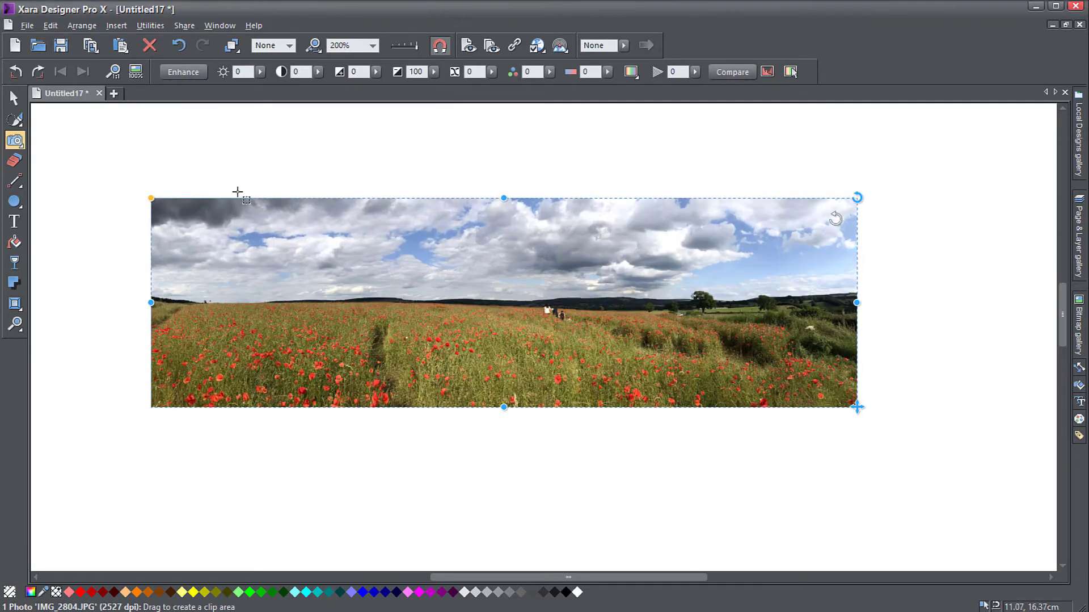
scroll(504, 323, up, 2)
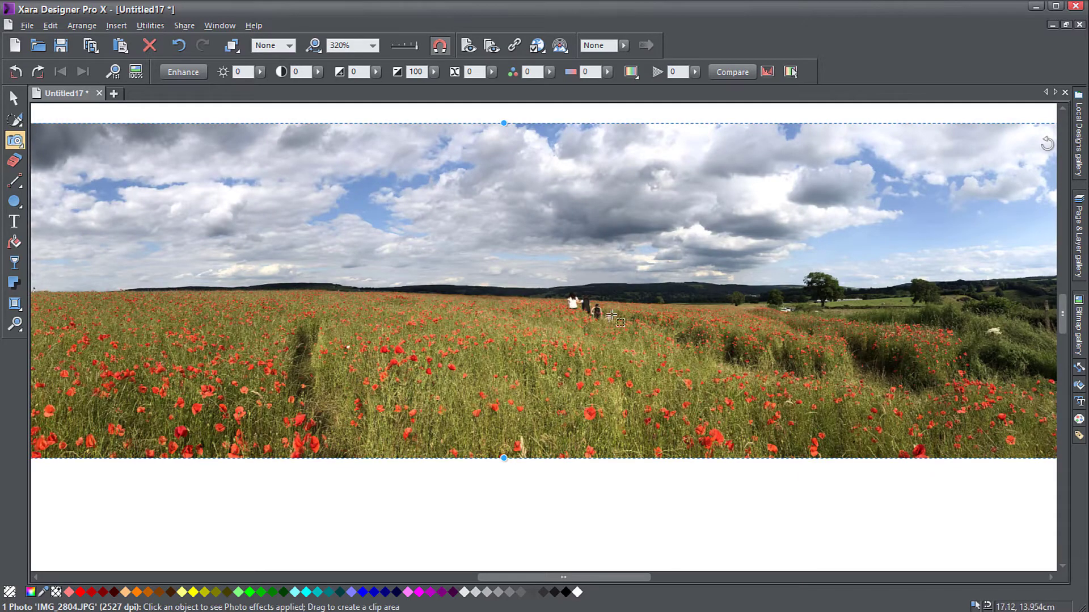
scroll(611, 316, down, 2)
scroll(590, 311, up, 3)
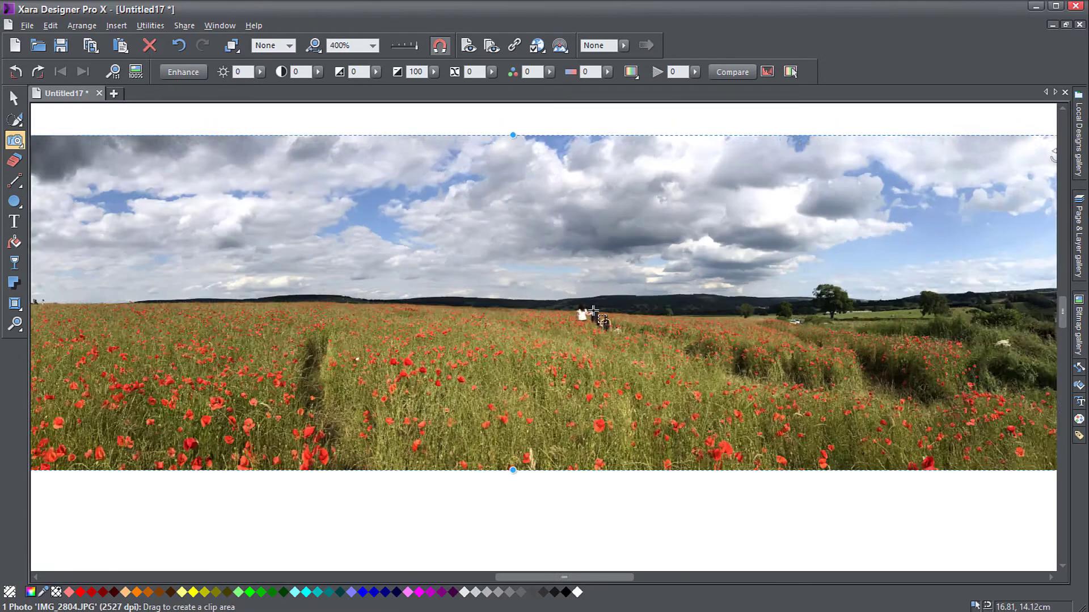
scroll(594, 311, up, 1)
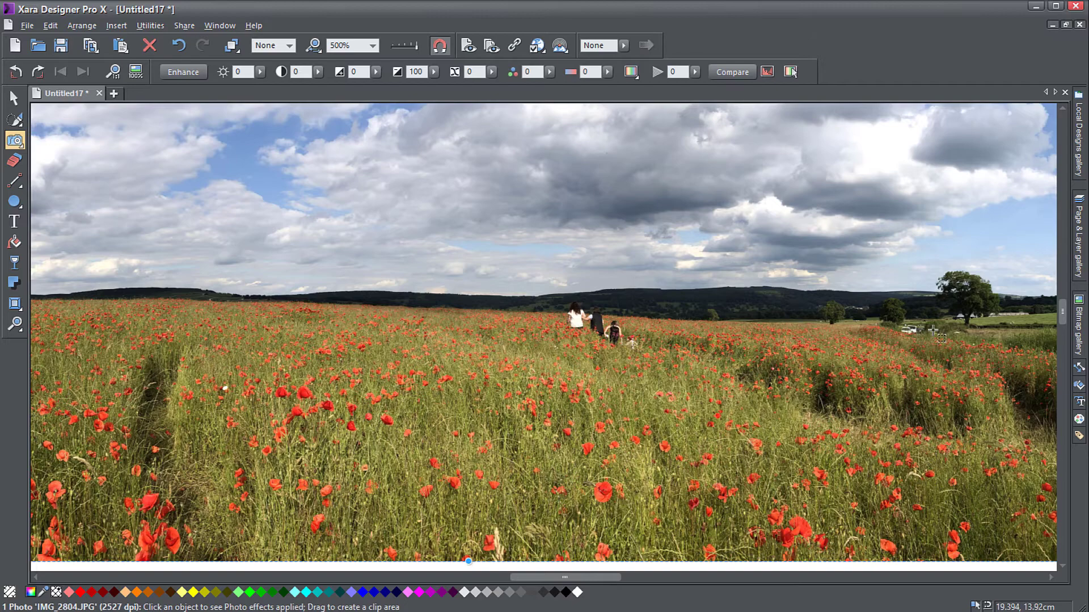
drag(478, 365, 926, 378)
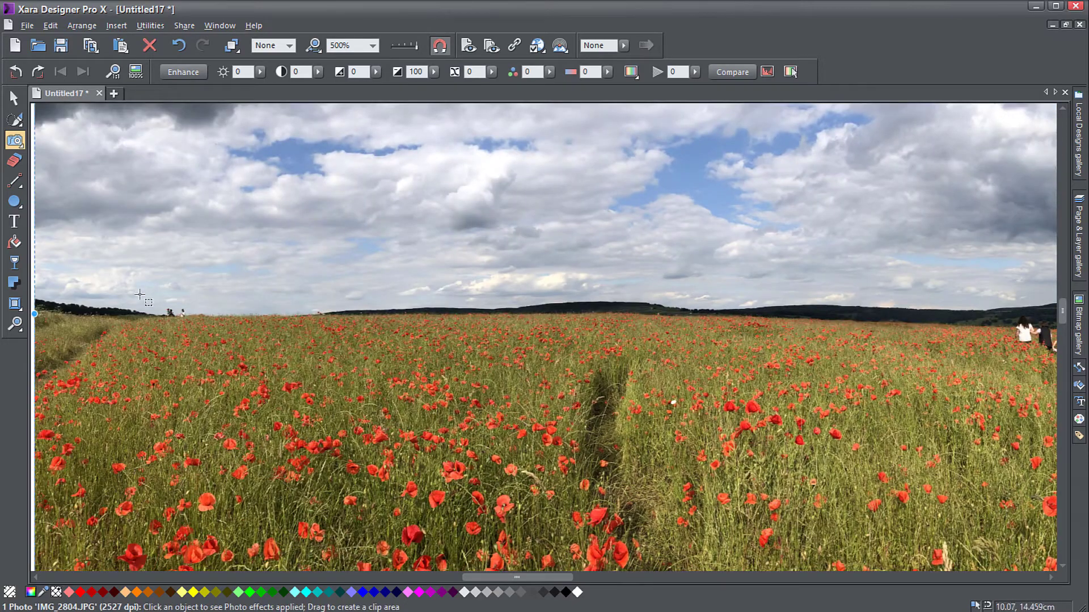
scroll(690, 418, right, 5)
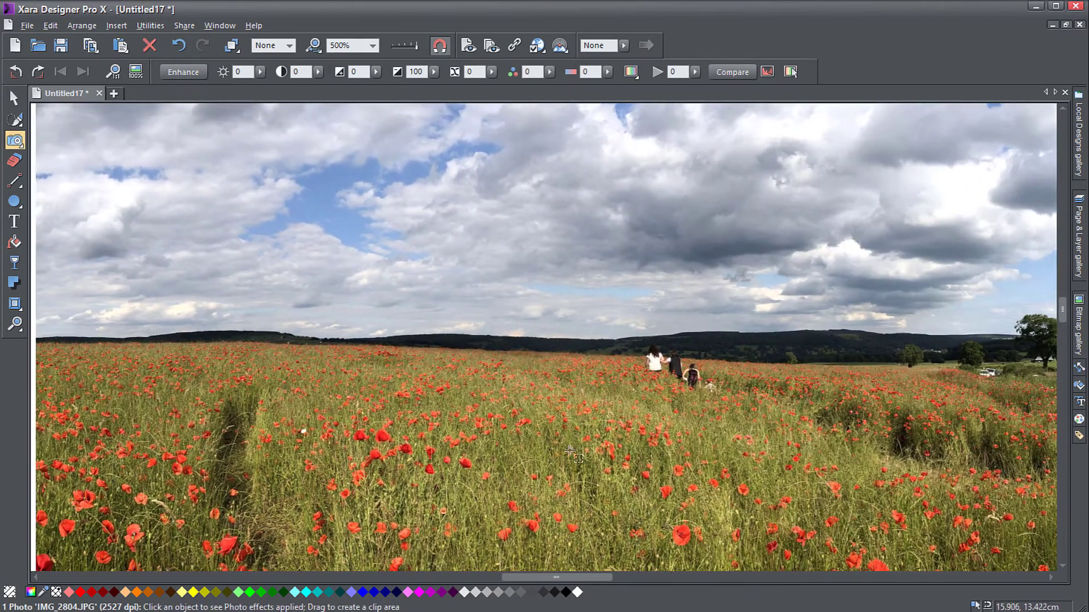
Outline the group of people and the dog in the poppy field with the Clone tool.
scroll(620, 390, up, 4)
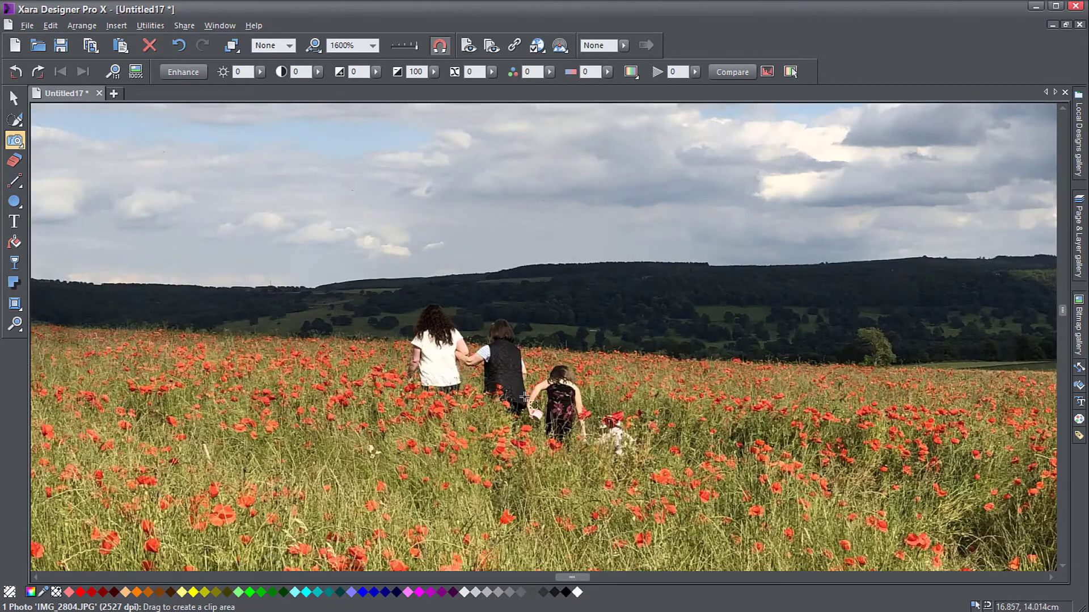
drag(524, 397, 531, 354)
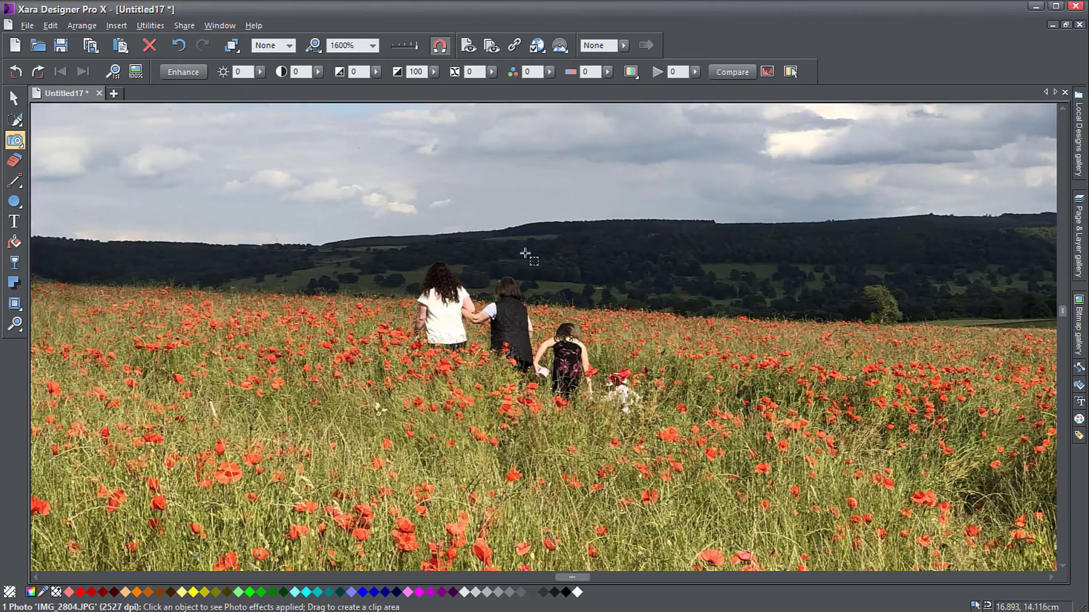
mouse_move(17, 147)
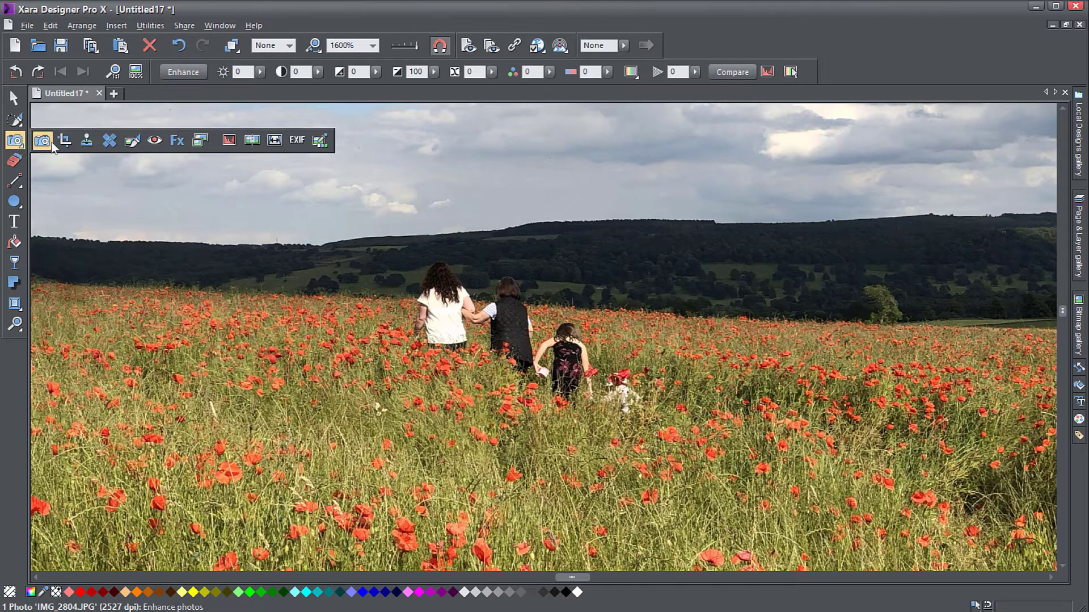
click(86, 142)
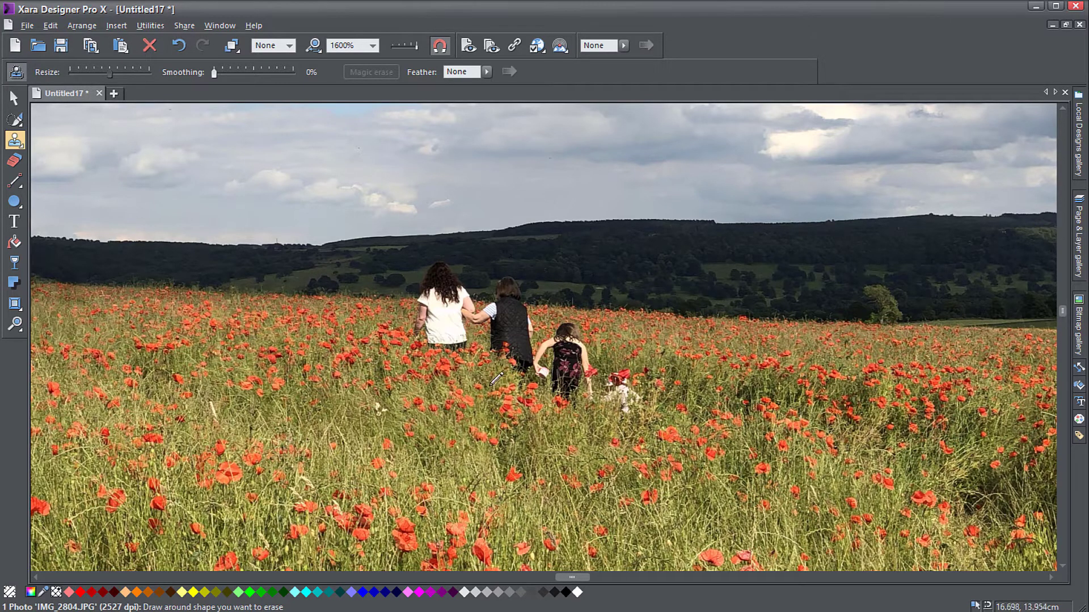
mouse_move(403, 310)
mouse_down()
mouse_move(436, 355)
mouse_move(495, 370)
mouse_move(609, 428)
mouse_move(646, 427)
mouse_move(667, 384)
mouse_move(649, 358)
mouse_move(549, 312)
mouse_move(511, 262)
mouse_move(430, 250)
mouse_move(405, 302)
mouse_up()
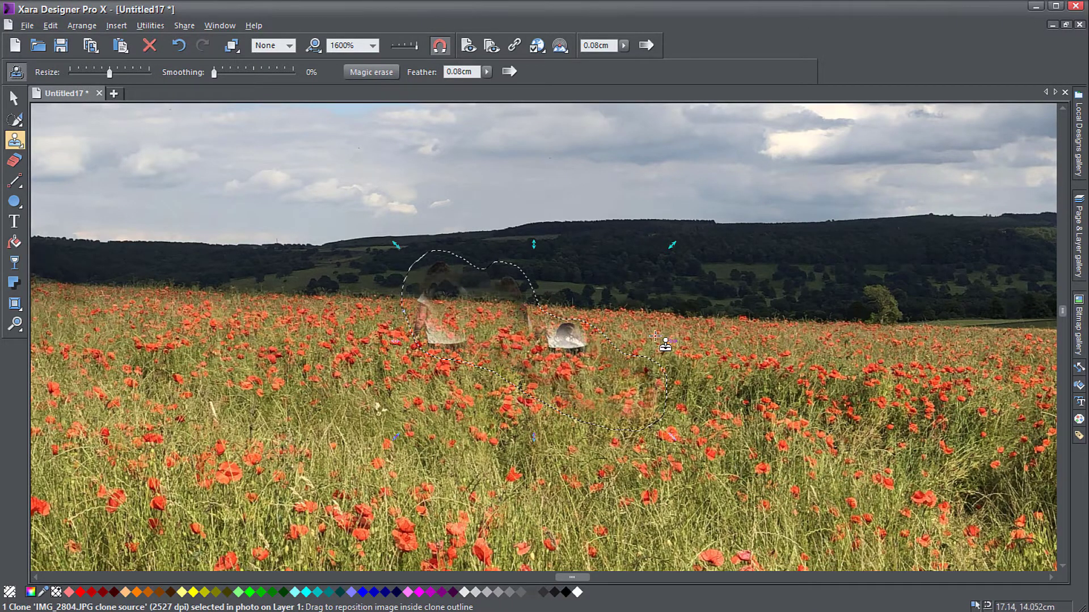
Set the clone's feather to None and reposition its source so poppies and hillside cover the people.
click(487, 72)
drag(486, 85, 474, 87)
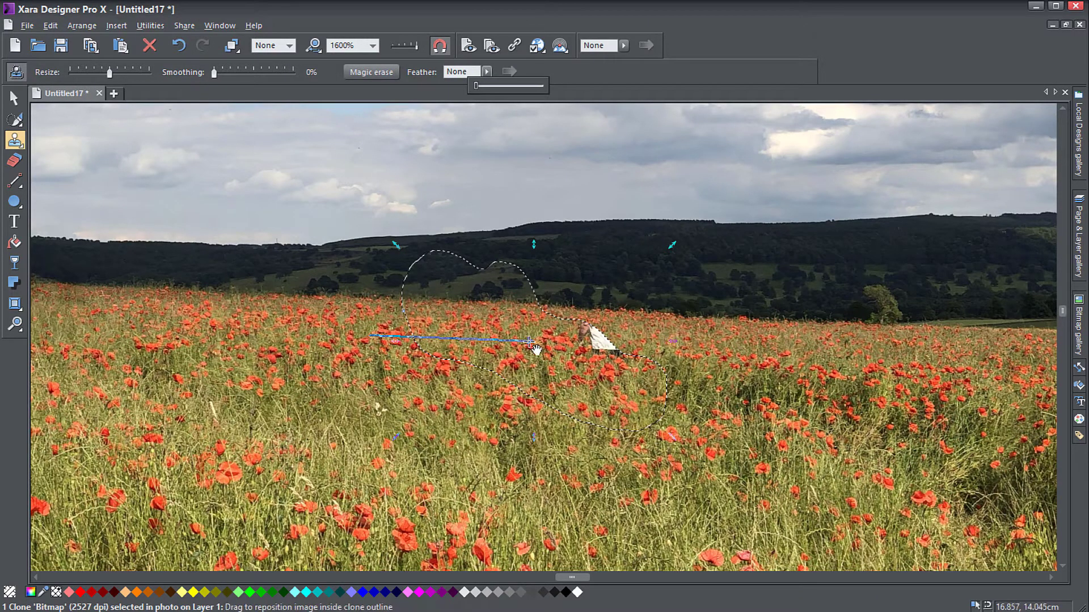
click(510, 316)
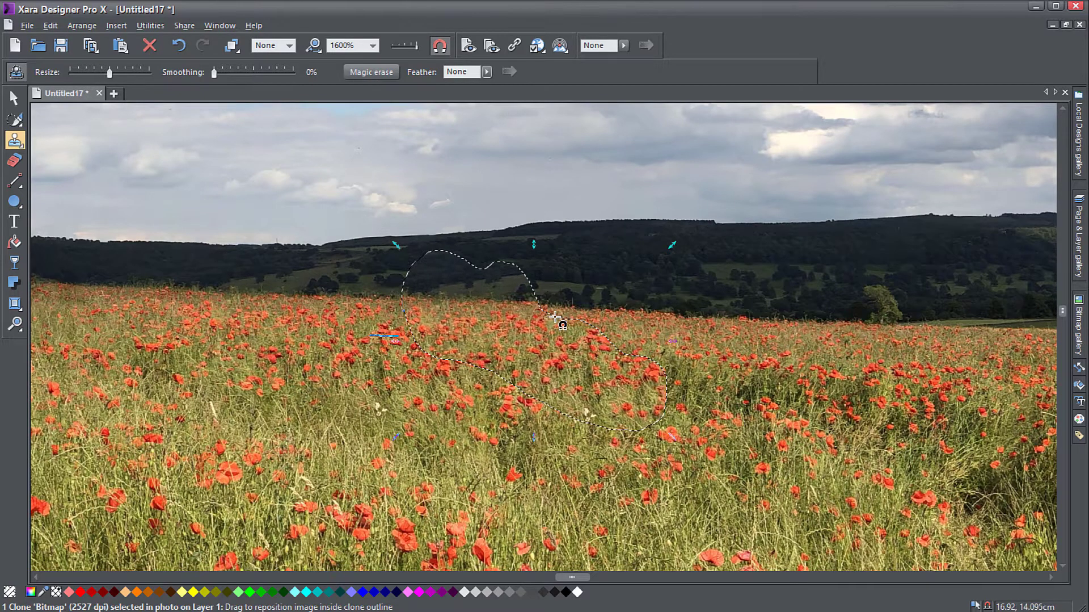
drag(556, 317, 560, 318)
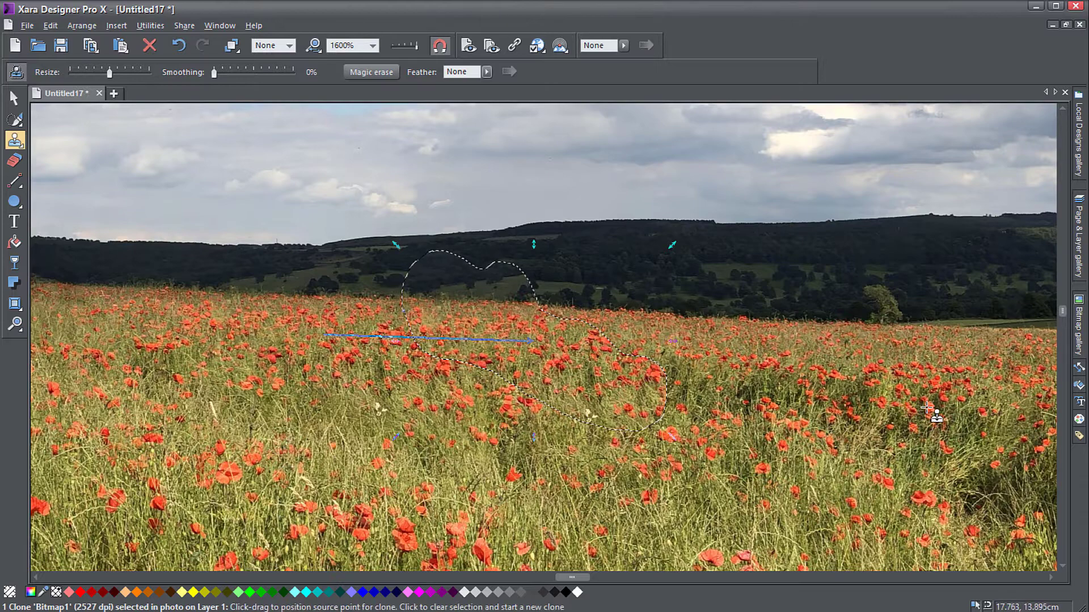
click(848, 330)
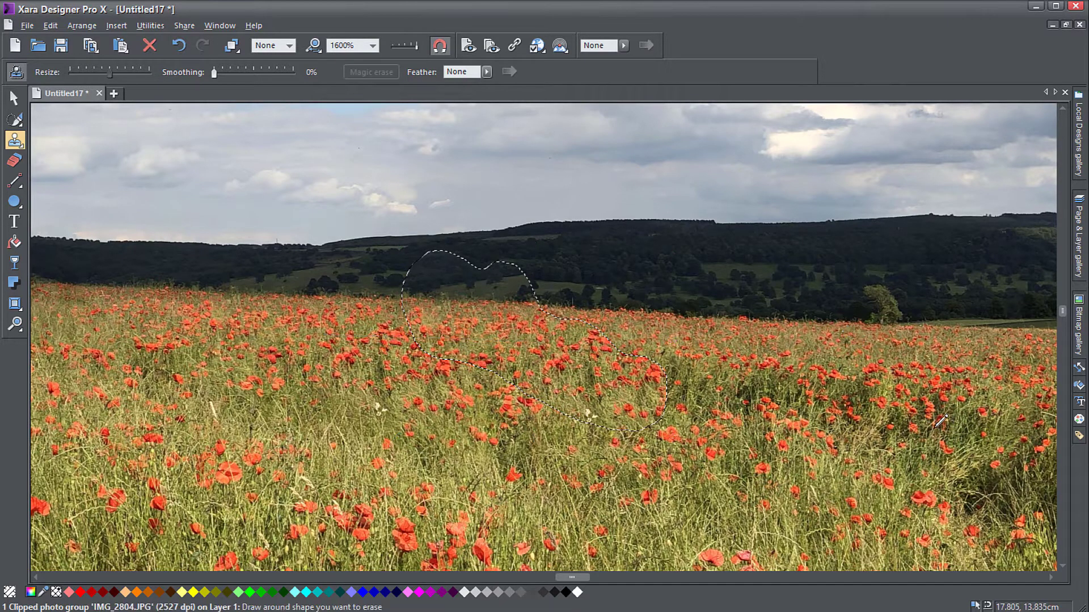
Outline the parked vehicles between the tree and the hedge with the Clone tool and remove them with Magic Erase.
mouse_move(933, 413)
mouse_down()
mouse_move(758, 382)
mouse_move(331, 345)
mouse_move(340, 336)
mouse_up()
scroll(782, 353, right, 5)
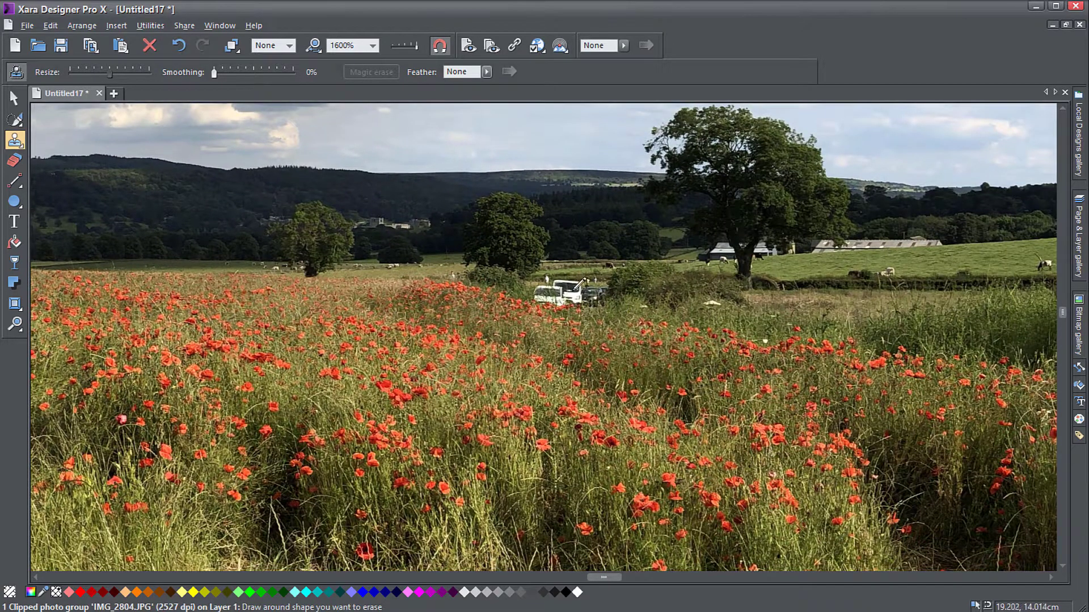
scroll(579, 283, up, 1)
scroll(597, 307, up, 4)
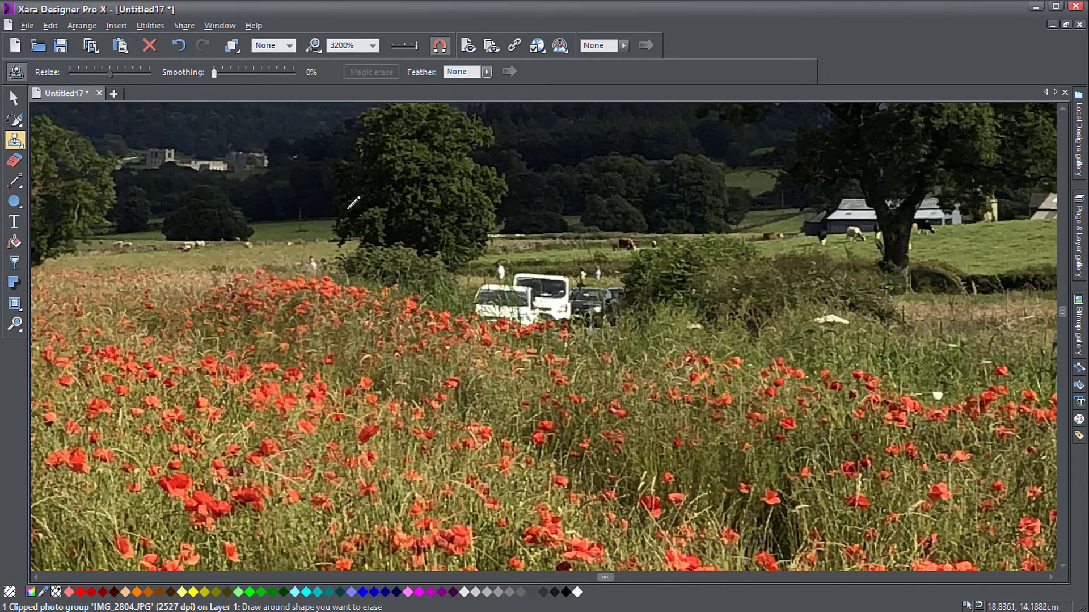
mouse_move(524, 265)
mouse_down()
mouse_move(632, 253)
mouse_move(651, 304)
mouse_move(584, 340)
mouse_up()
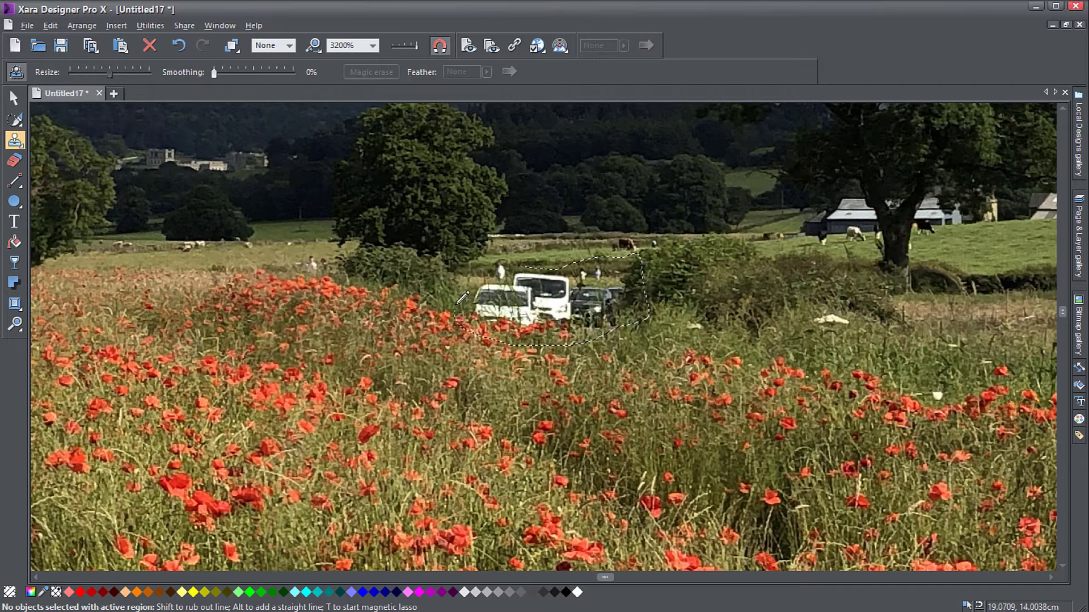
drag(500, 248, 519, 264)
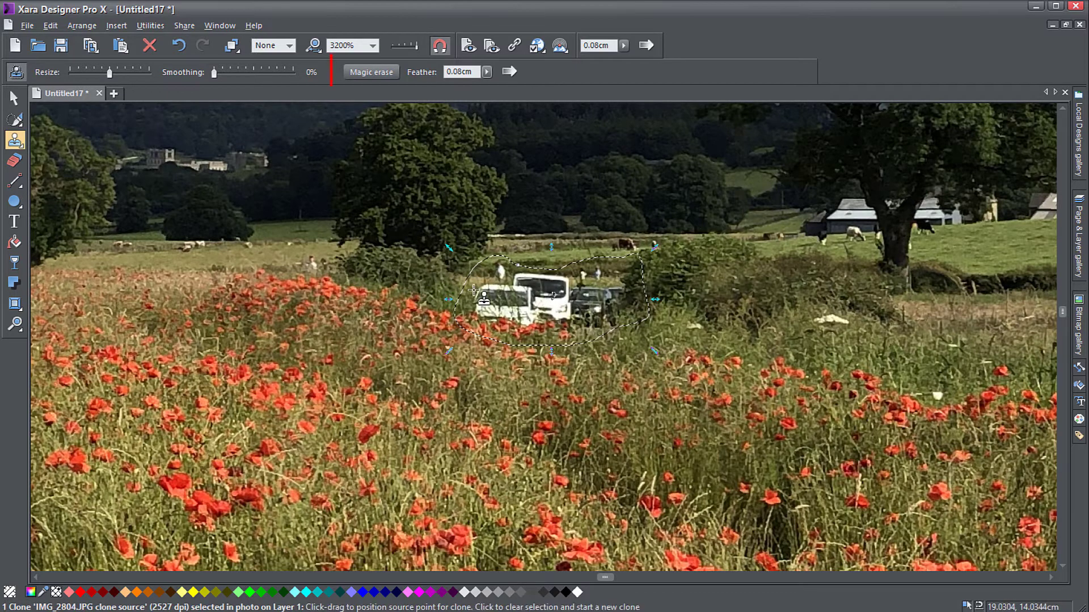
click(369, 73)
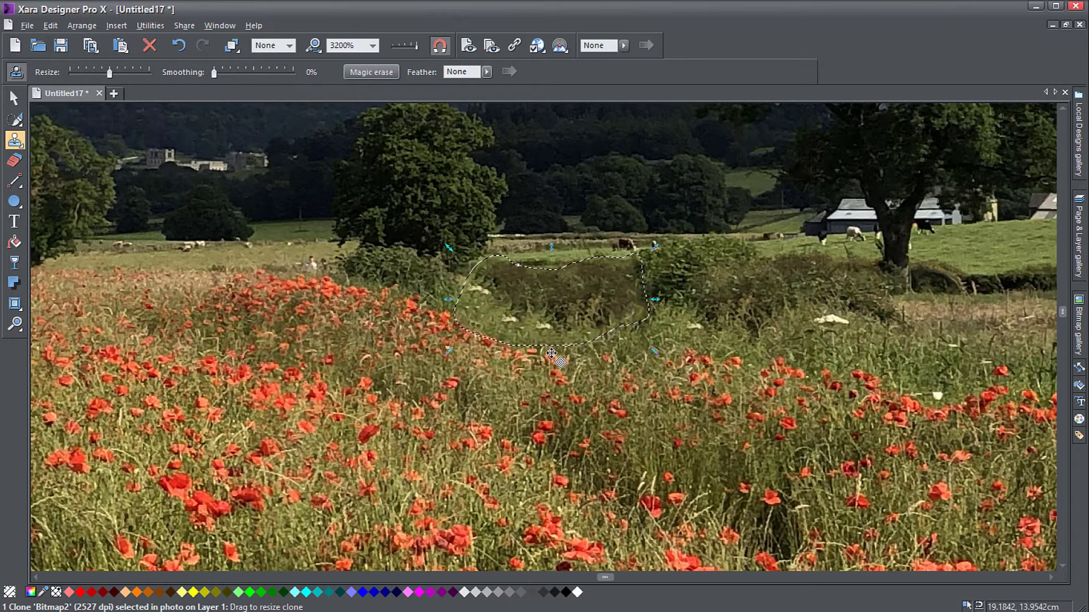
Outline the wooden signpost near the photo's right edge with the Clone tool and remove it with Magic Erase.
drag(661, 368, 456, 320)
scroll(637, 364, down, 1)
drag(842, 366, 397, 304)
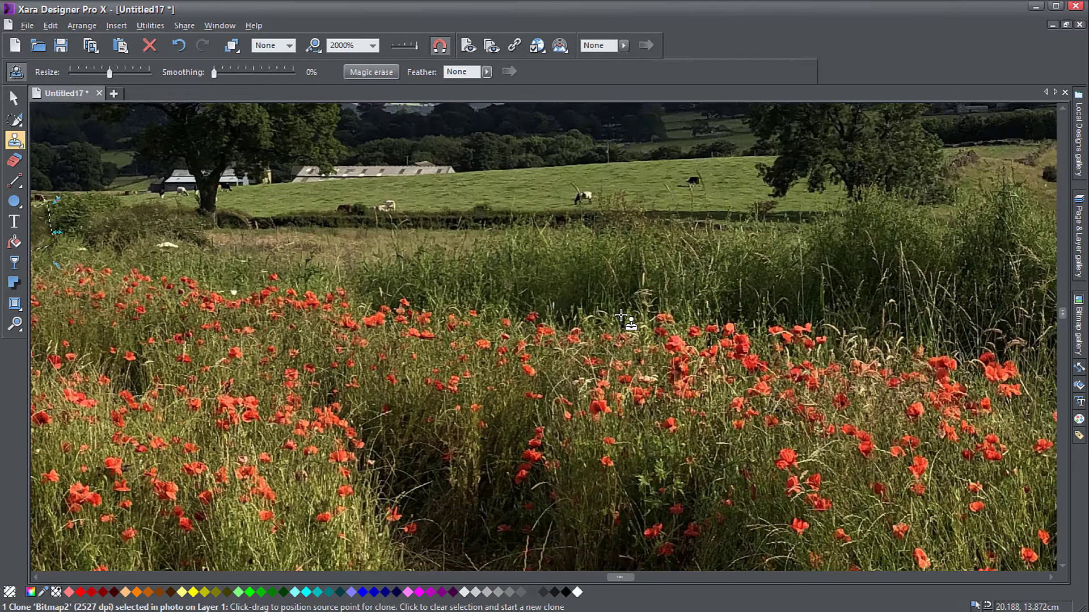
drag(707, 322, 289, 322)
drag(549, 363, 159, 239)
scroll(508, 333, down, 1)
scroll(508, 334, down, 3)
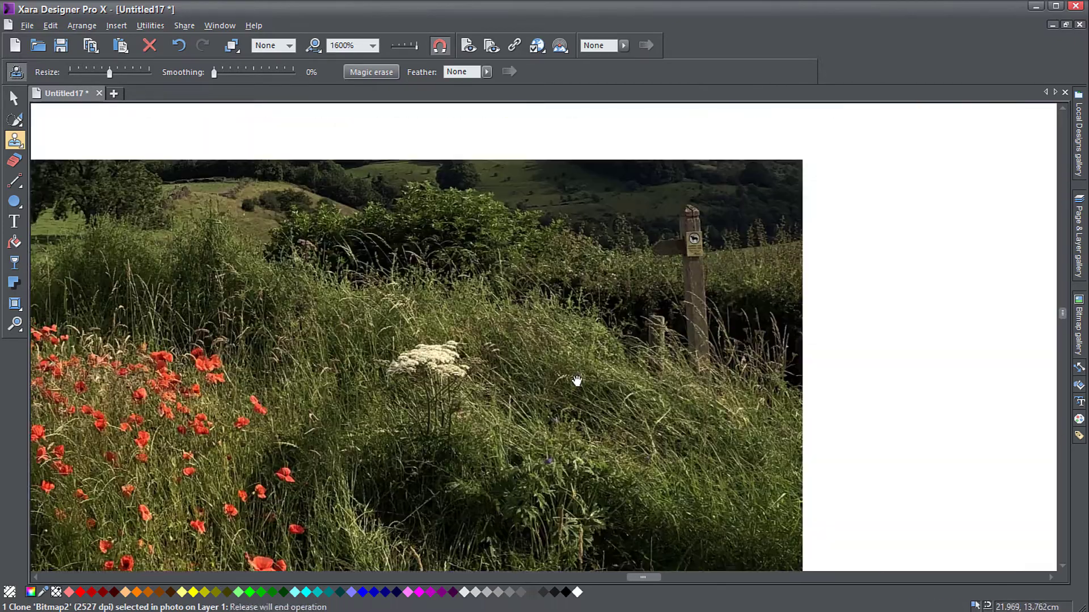
scroll(683, 336, up, 4)
scroll(683, 335, down, 1)
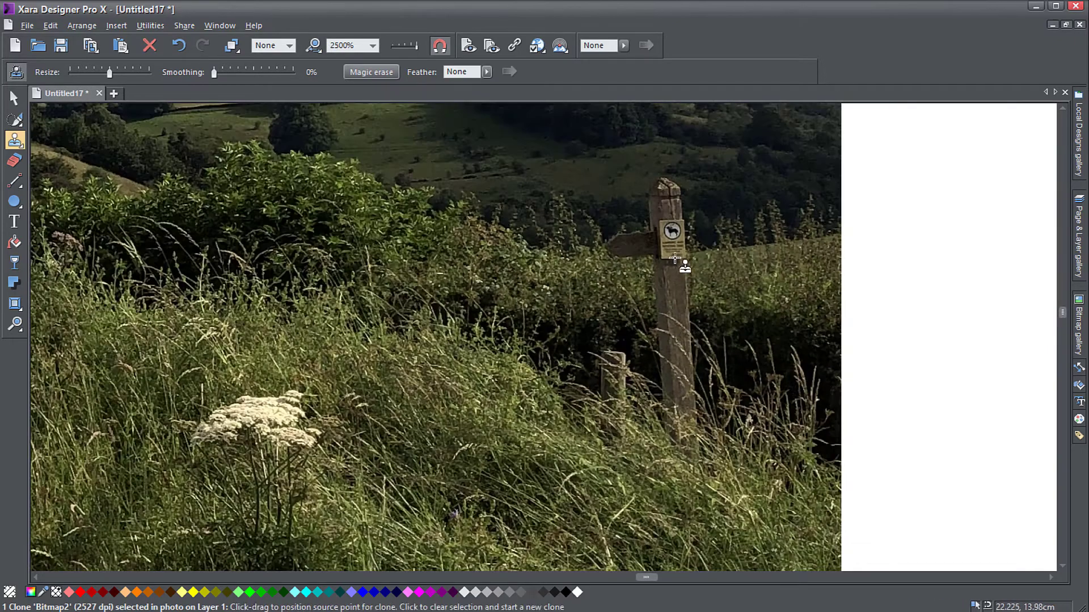
click(594, 221)
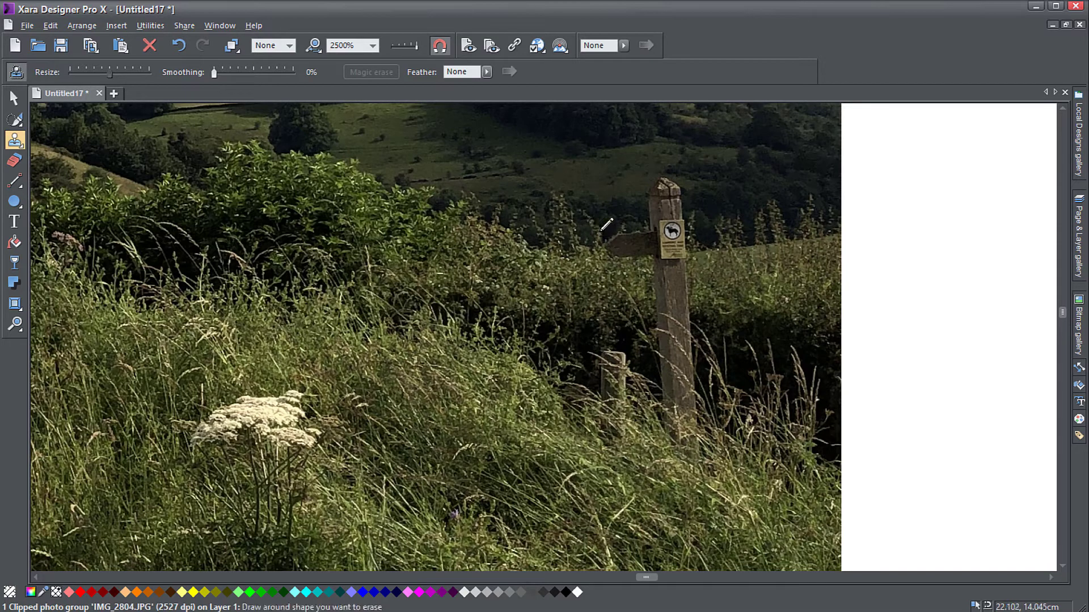
drag(603, 229, 632, 227)
mouse_move(645, 181)
mouse_down()
mouse_move(697, 191)
mouse_move(715, 463)
mouse_up()
mouse_move(669, 406)
mouse_down()
mouse_move(652, 284)
mouse_move(597, 245)
mouse_move(600, 230)
mouse_up()
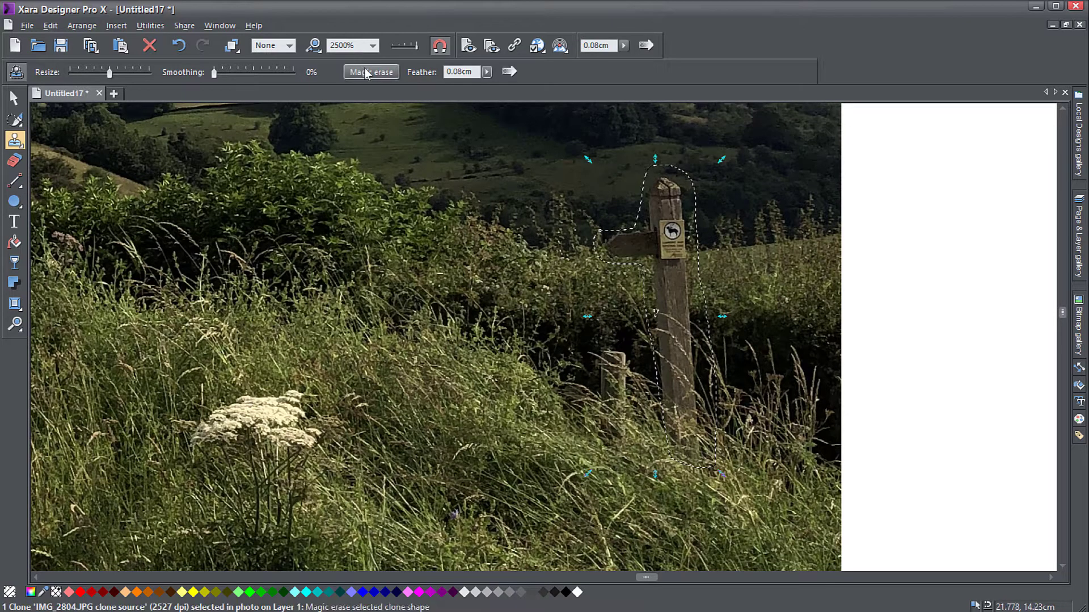
click(368, 72)
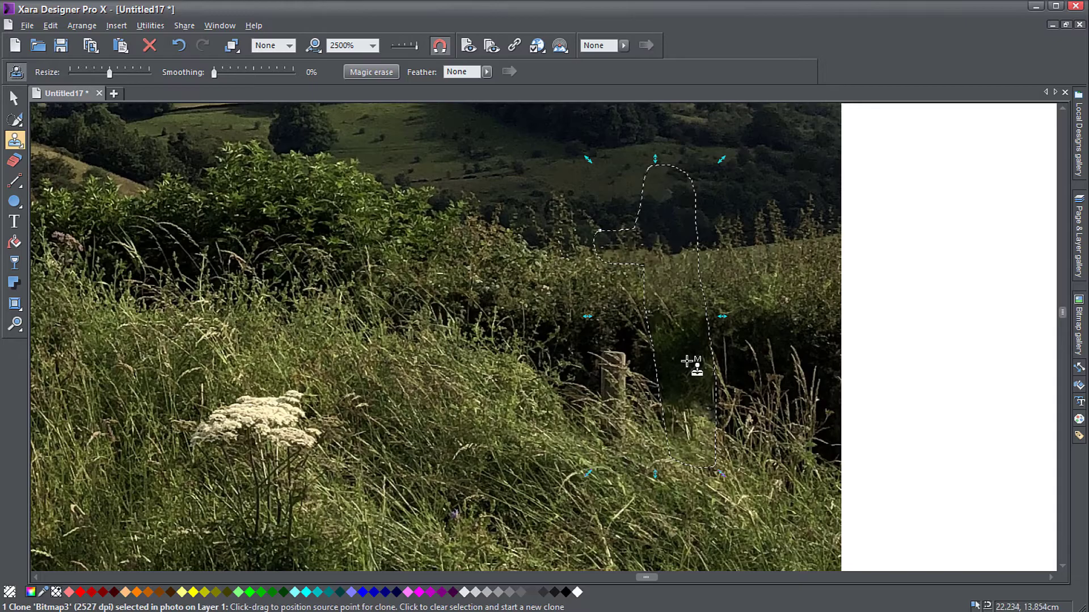
Outline the dark trodden path through the poppies in the photo's foreground with the Clone tool.
scroll(687, 363, down, 5)
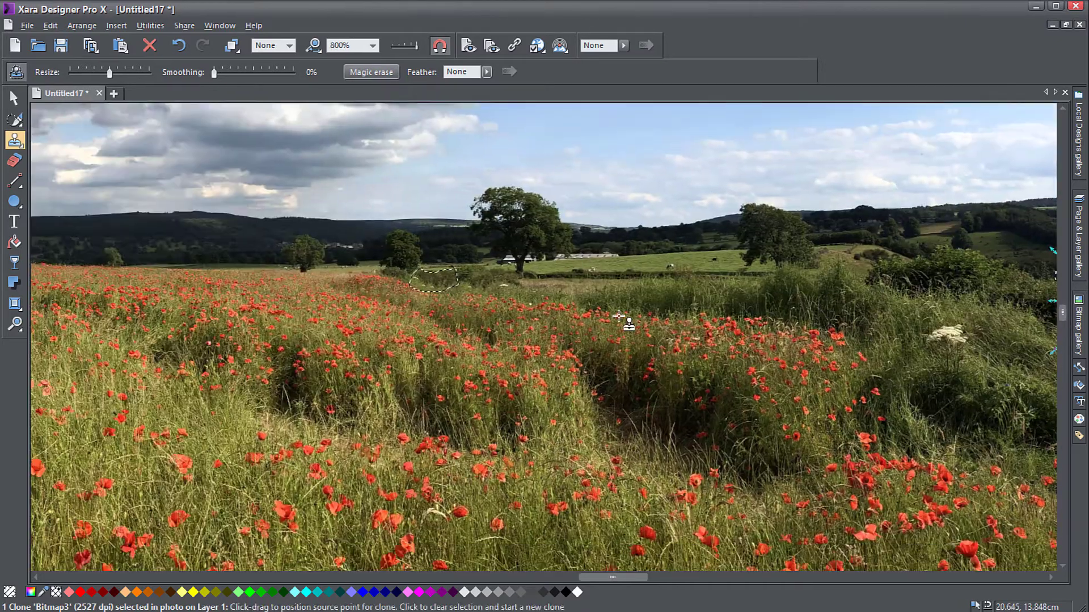
scroll(618, 314, left, 10)
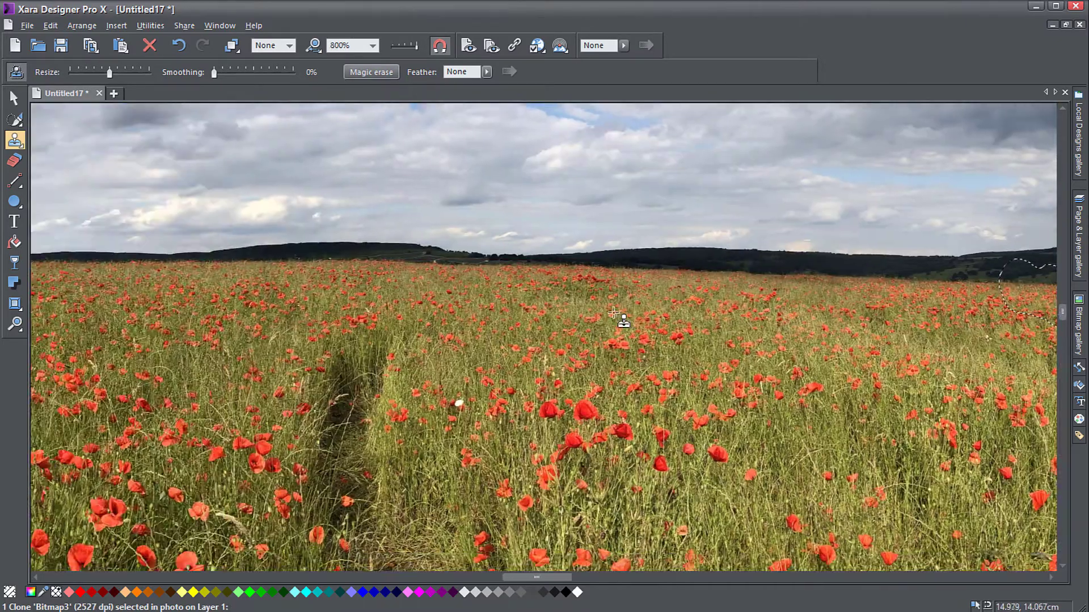
drag(427, 314, 451, 240)
drag(493, 333, 587, 228)
scroll(540, 251, down, 1)
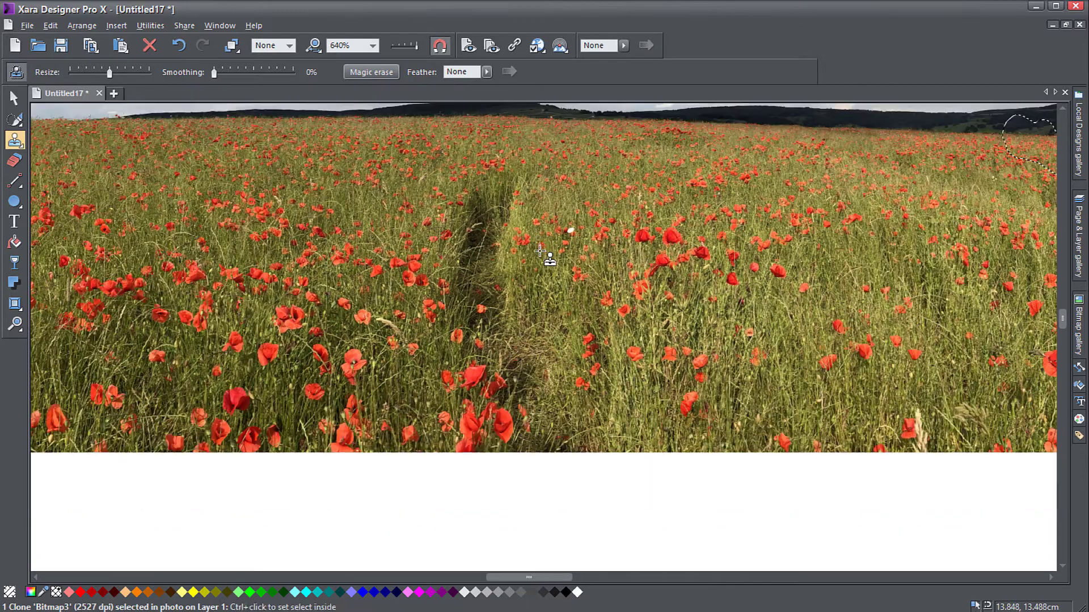
mouse_move(547, 320)
mouse_down()
mouse_move(549, 294)
mouse_move(547, 324)
mouse_up()
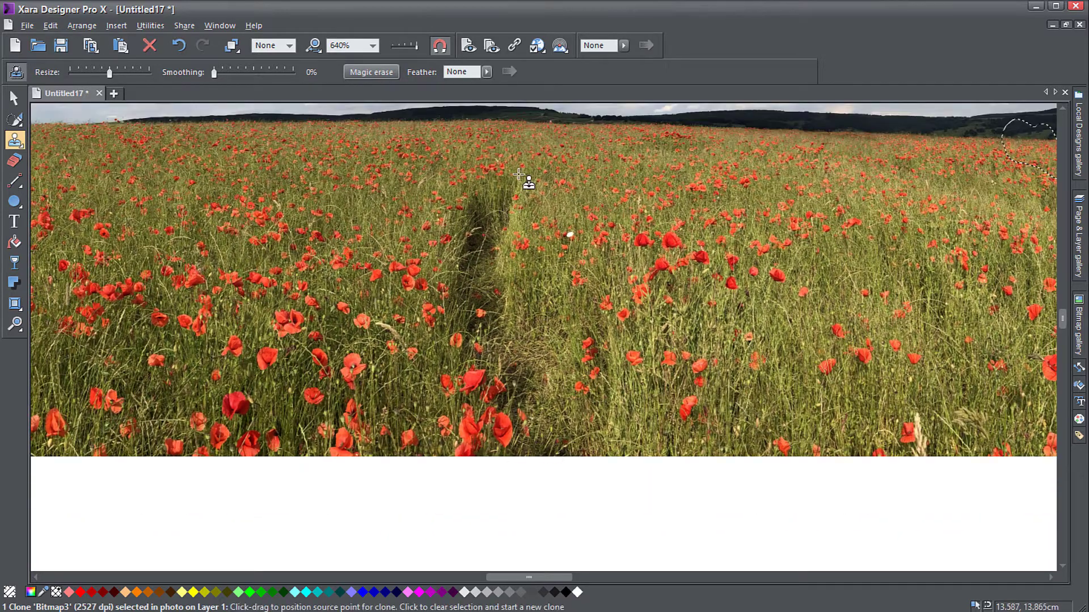
scroll(552, 316, up, 2)
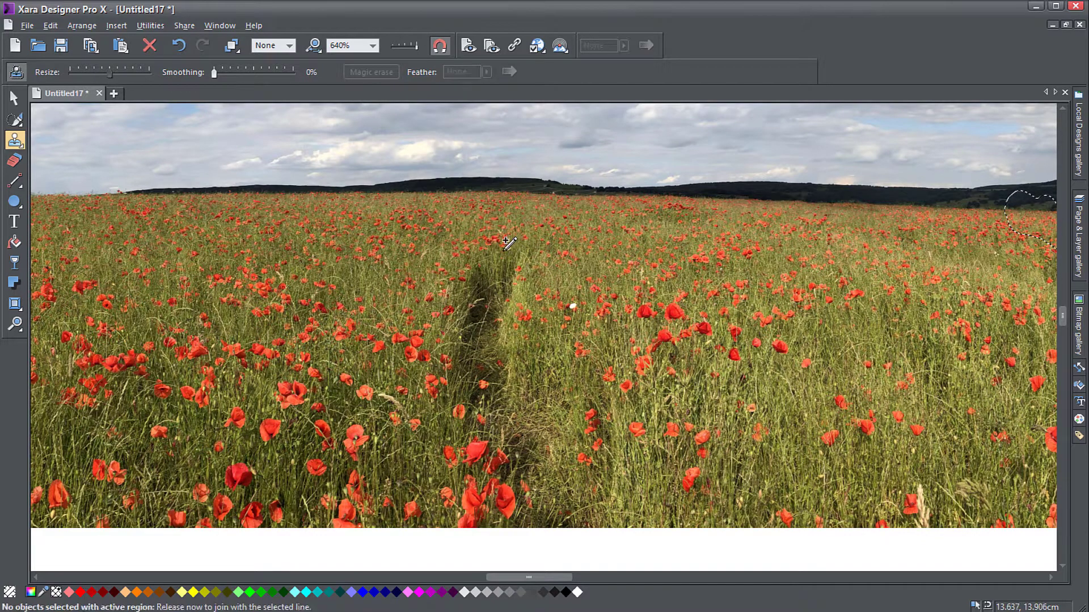
mouse_move(511, 248)
mouse_down()
mouse_move(463, 289)
mouse_move(451, 340)
mouse_up()
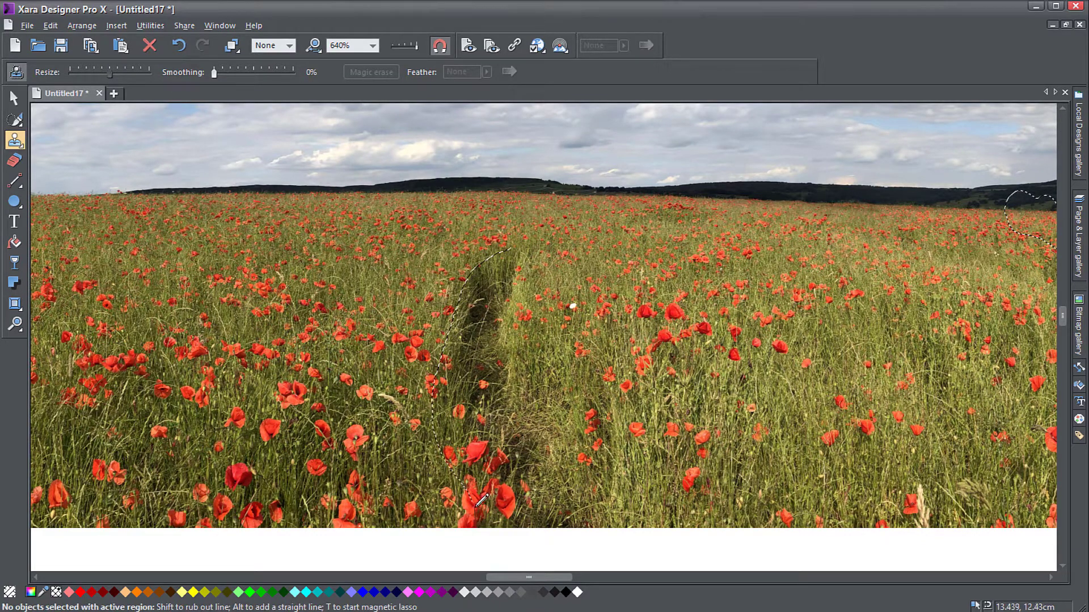
drag(549, 521, 628, 527)
drag(533, 245, 532, 248)
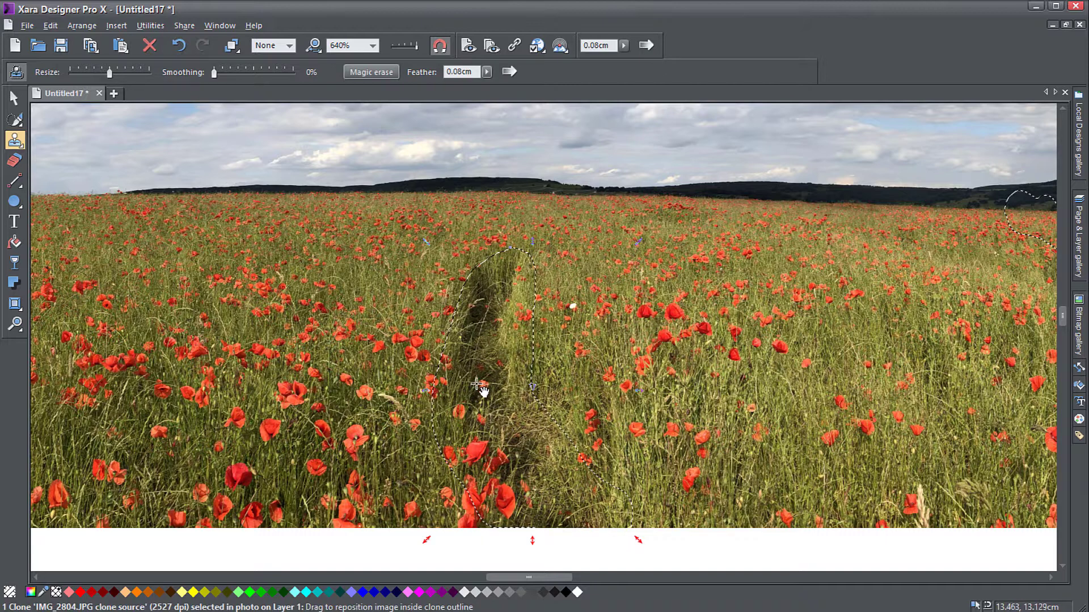
Reposition the clone's source so poppies and grass cover the trodden path, and set its feather to None.
drag(499, 384, 655, 380)
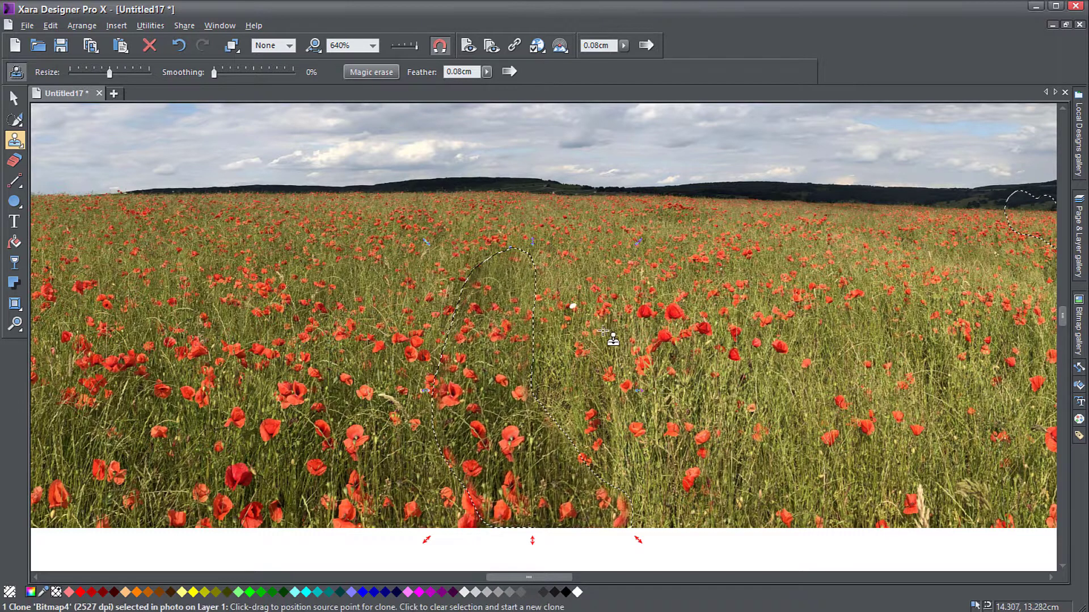
drag(486, 72, 475, 88)
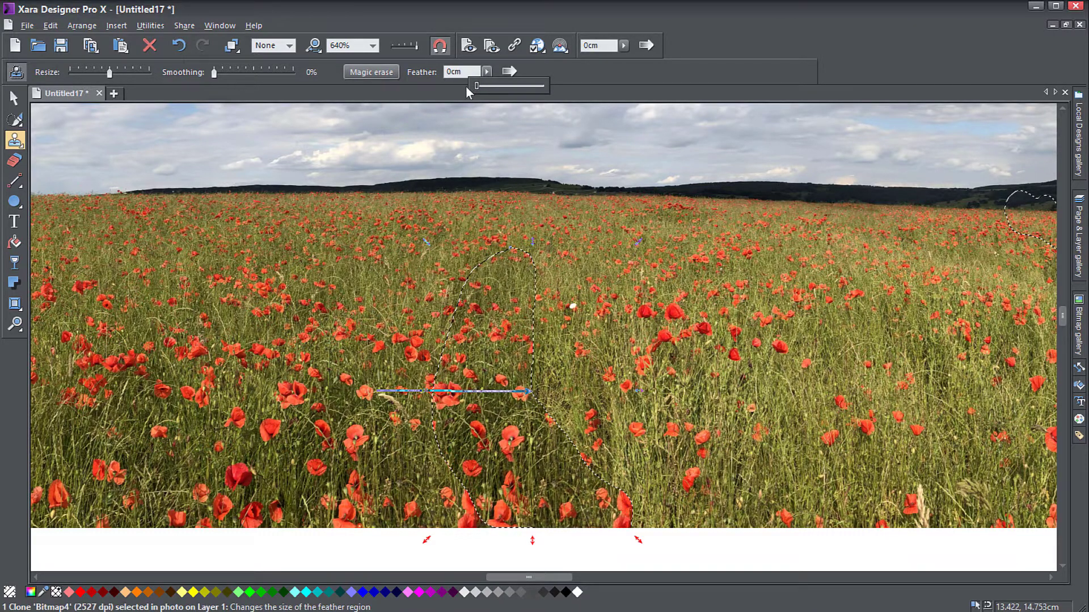
drag(531, 452, 551, 451)
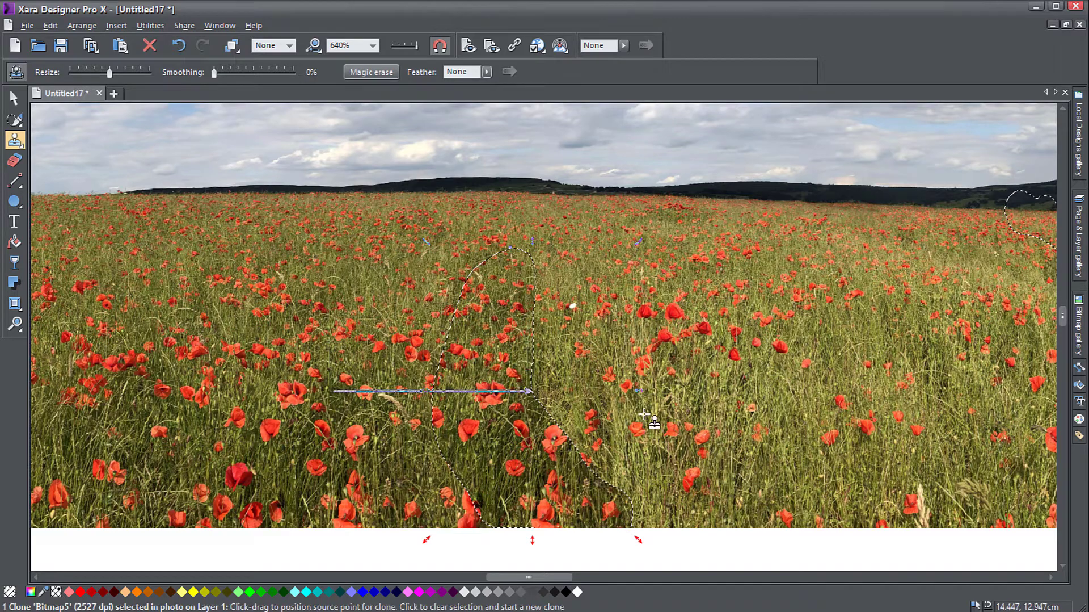
click(624, 326)
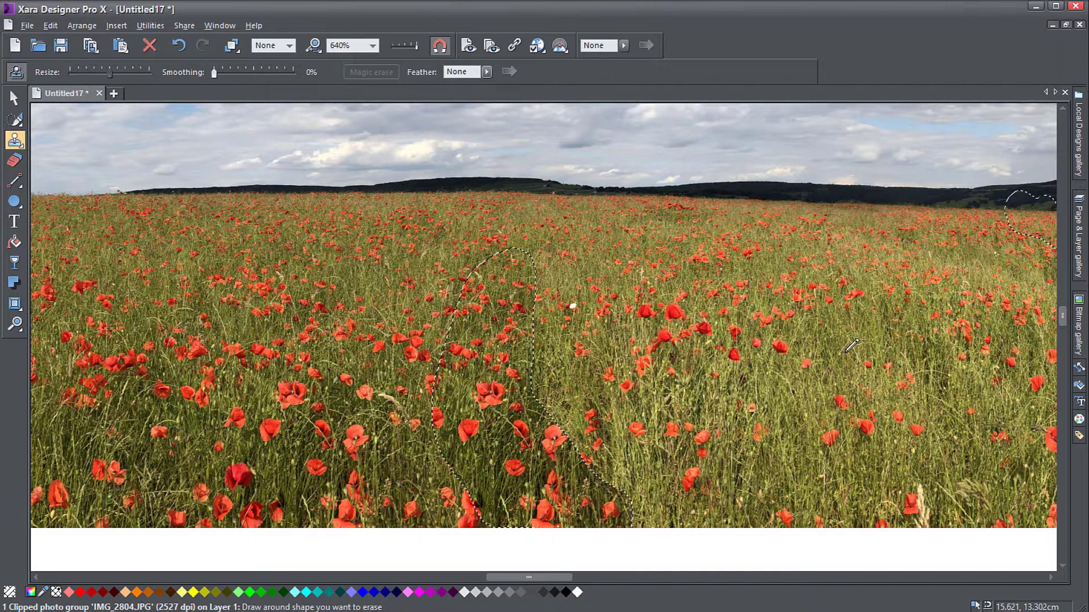
Deselect the photo with the Selector tool and examine the retouched panorama, including the cloned poppy area close up.
scroll(768, 418, down, 1)
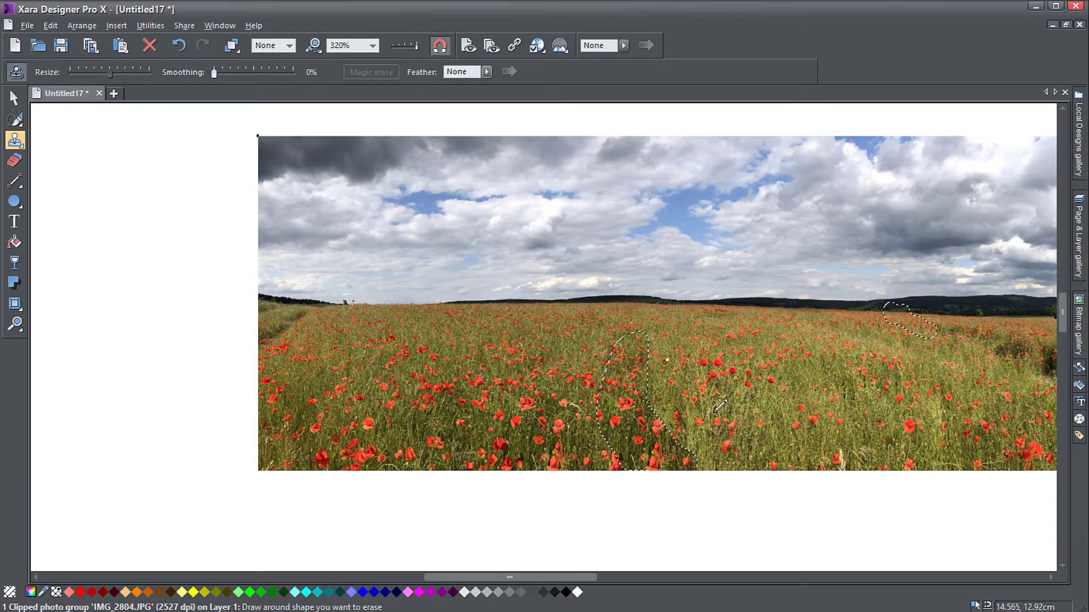
drag(674, 360, 332, 364)
drag(561, 374, 644, 384)
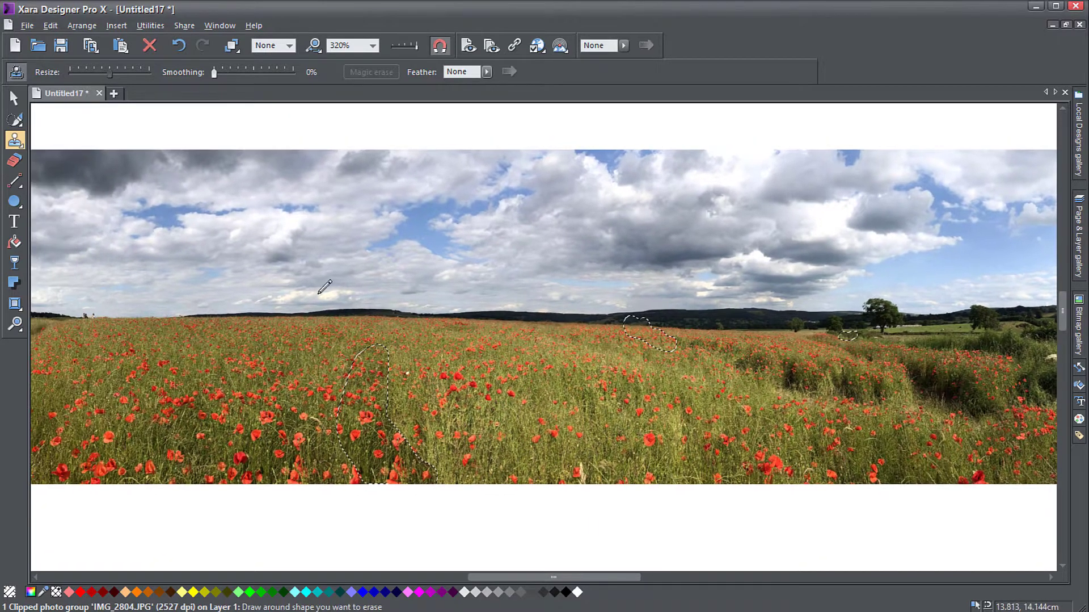
click(15, 98)
click(107, 128)
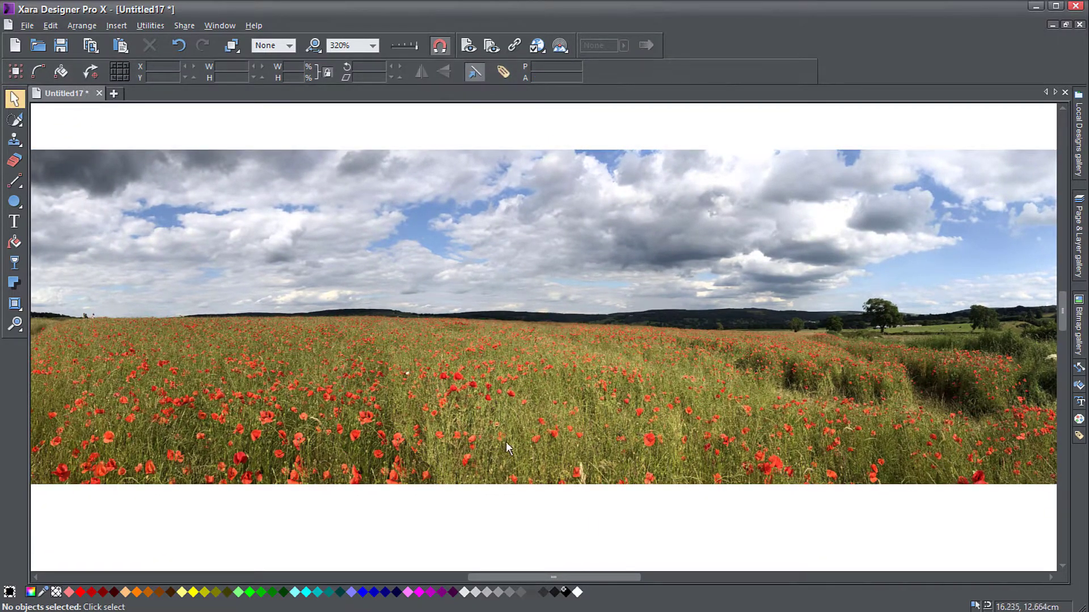
drag(474, 435, 708, 426)
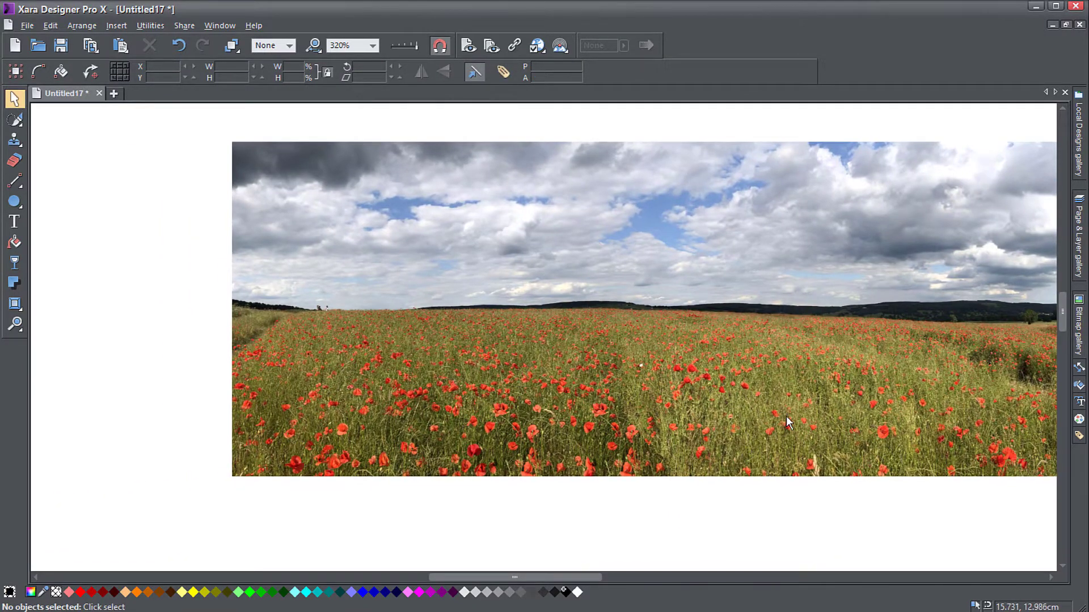
drag(786, 416, 715, 401)
scroll(641, 333, up, 4)
drag(560, 375, 555, 343)
scroll(727, 245, up, 3)
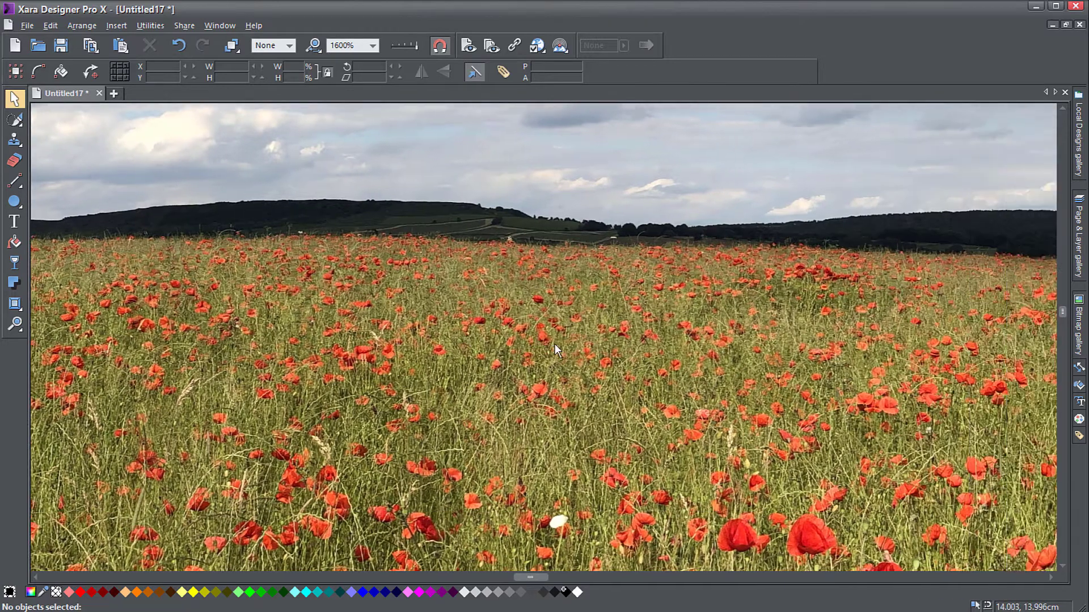